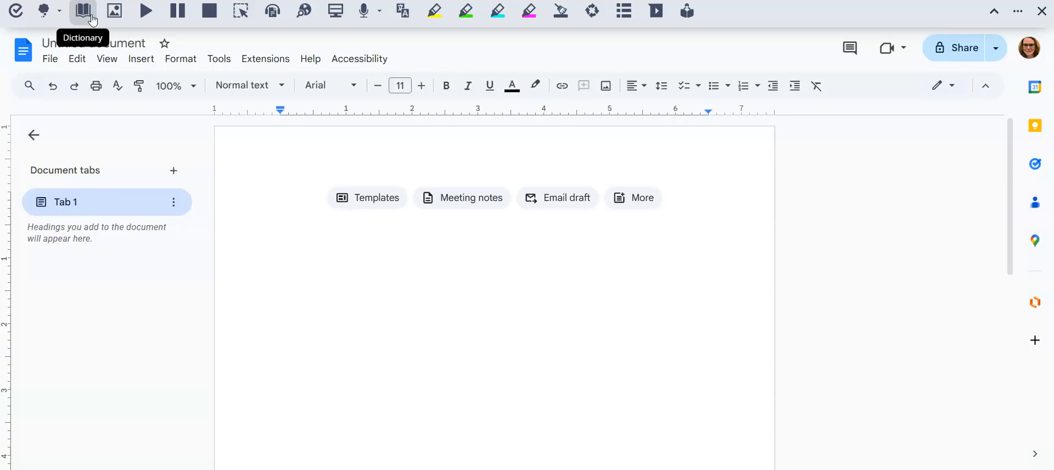
Enter the words Dog, Cat, Bird, Skunk and Snake on separate lines in the blank document.
{"action": "left_click", "coordinate": [115, 14]}
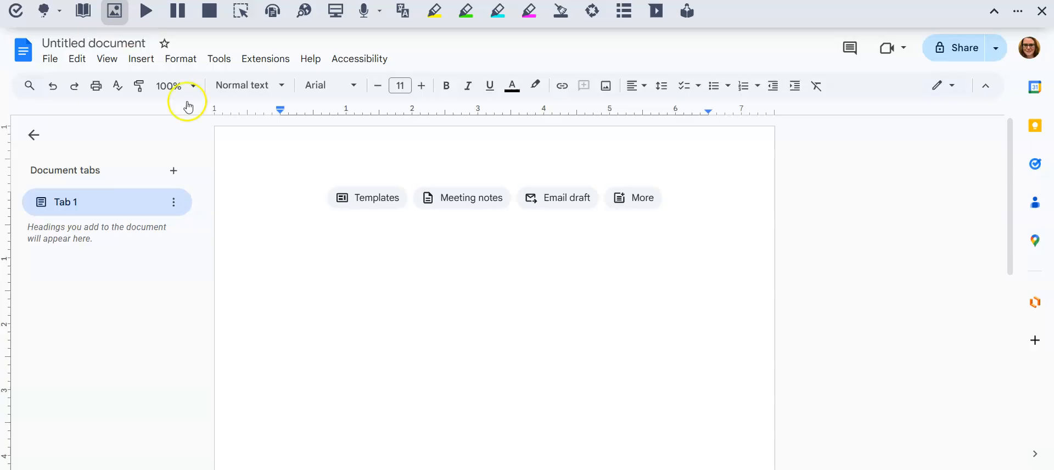
{"action": "left_click", "coordinate": [344, 239]}
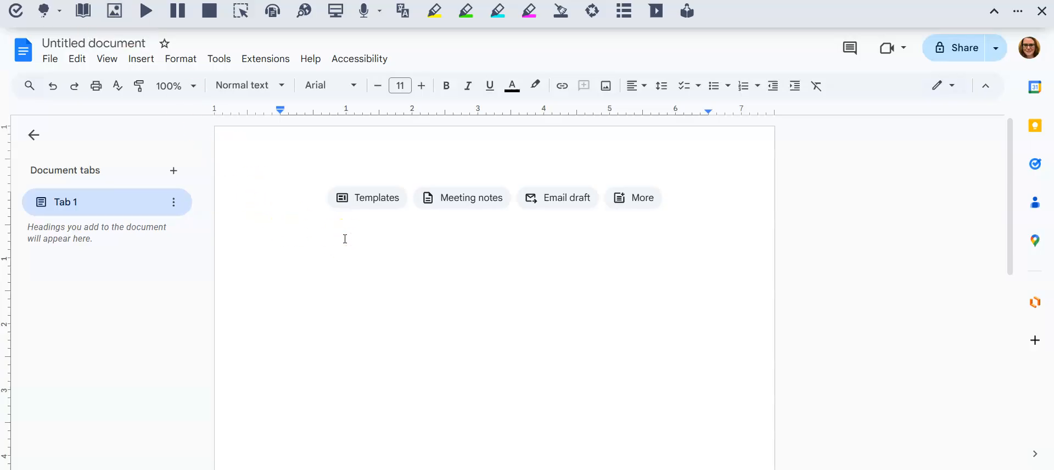
{"action": "type", "text": "dog"}
{"action": "key", "text": "Return"}
{"action": "type", "text": "Cat"}
{"action": "key", "text": "Return"}
{"action": "type", "text": "Bird"}
{"action": "key", "text": "Return"}
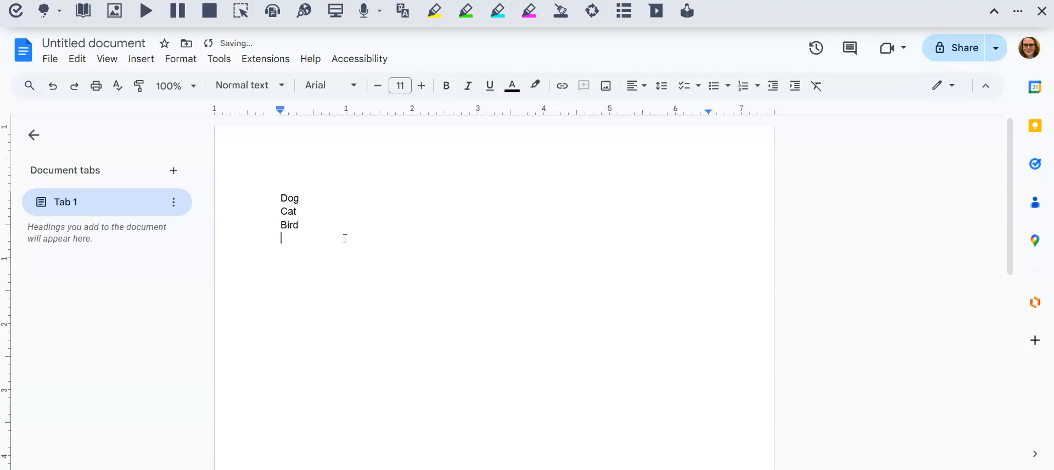
{"action": "type", "text": "Skunk"}
{"action": "key", "text": "Return"}
{"action": "type", "text": "Snake"}
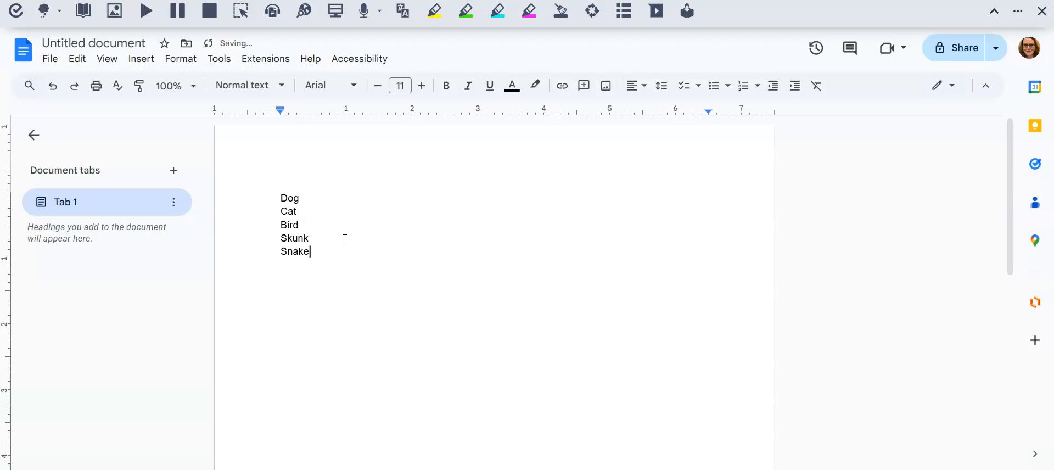
Insert the beige standing dog image from the Picture Dictionary beside the word Dog.
{"action": "left_click", "coordinate": [300, 198]}
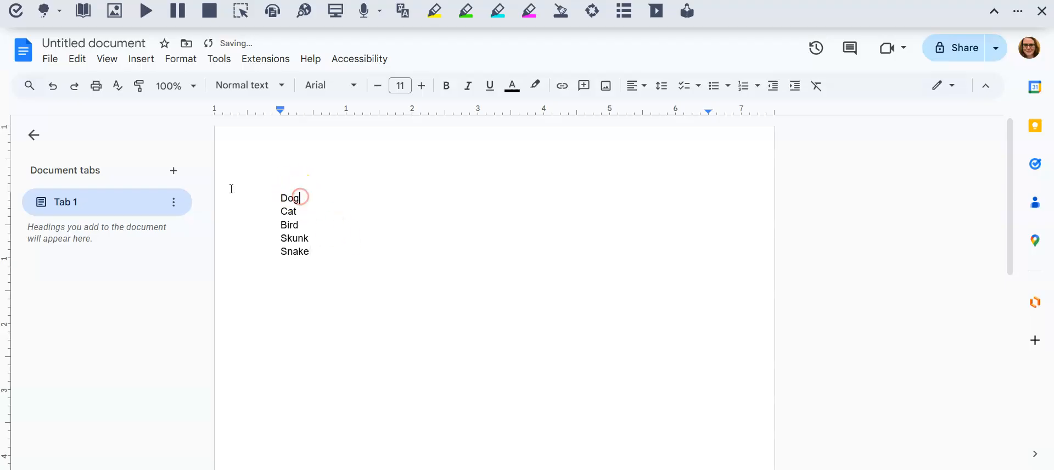
{"action": "left_click", "coordinate": [104, 22]}
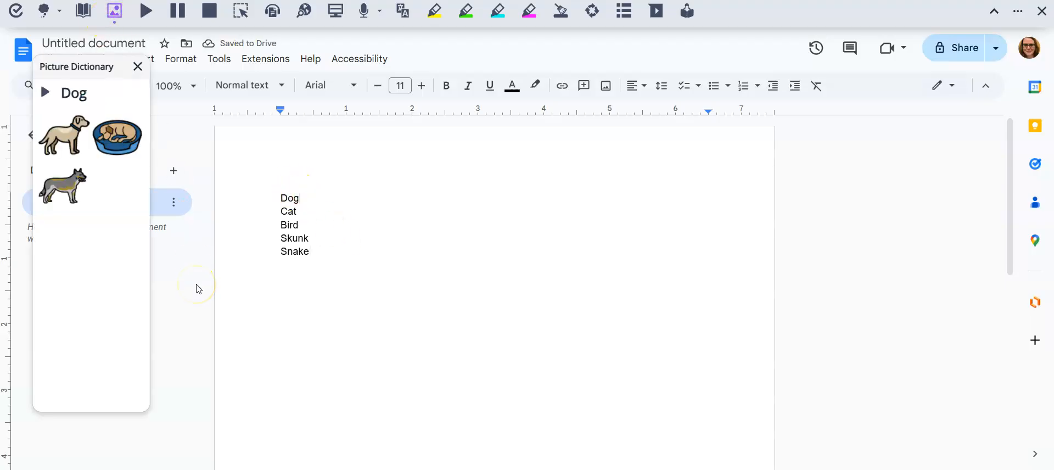
{"action": "left_click_drag", "start_coordinate": [65, 135], "coordinate": [325, 205]}
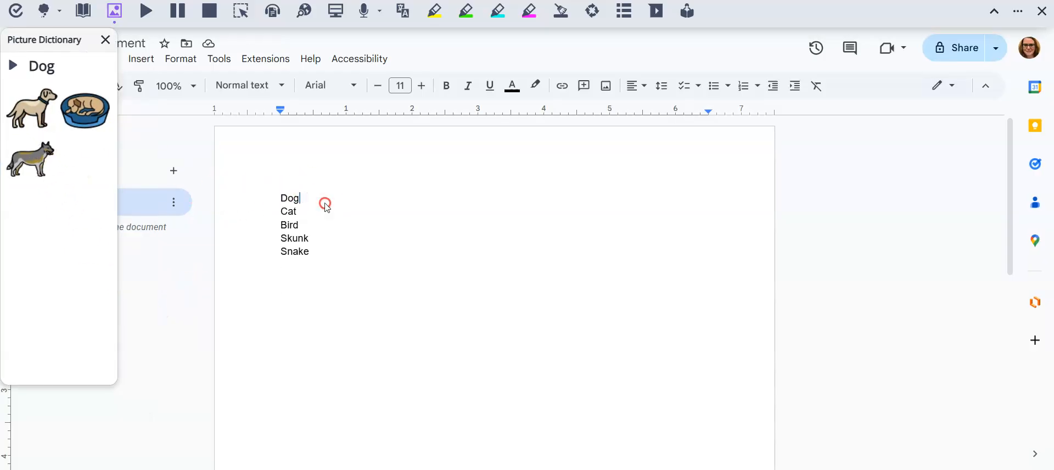
Look up Cat in the Picture Dictionary and insert the cat image with the visible face beside the word.
{"action": "left_click", "coordinate": [307, 253]}
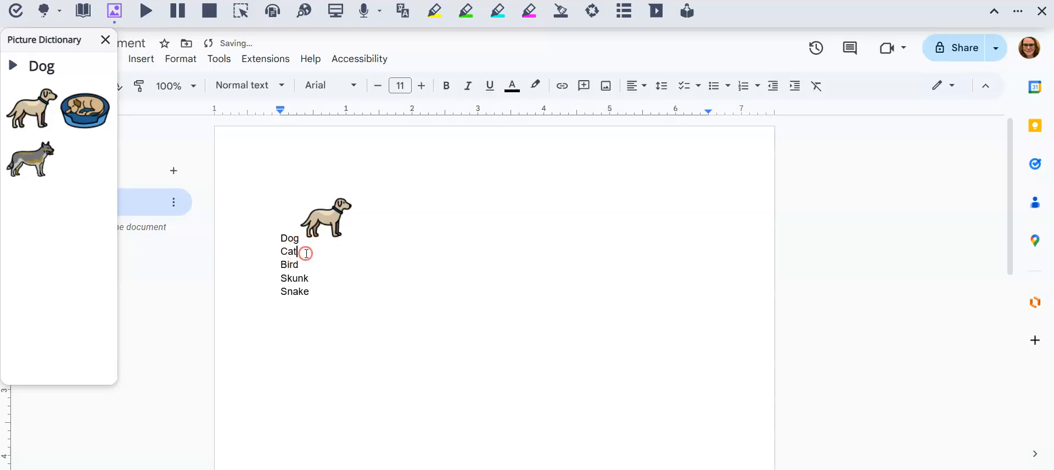
{"action": "left_click", "coordinate": [114, 11]}
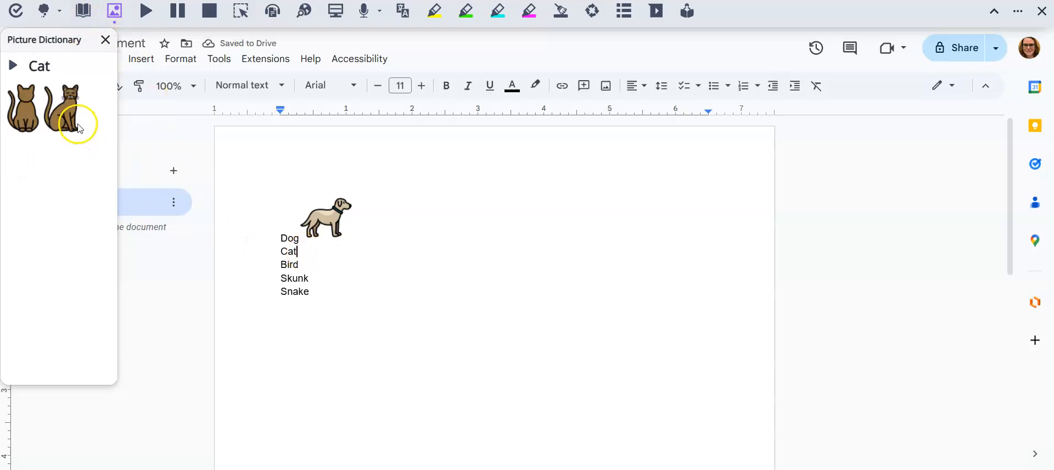
{"action": "left_click_drag", "start_coordinate": [75, 118], "coordinate": [321, 258]}
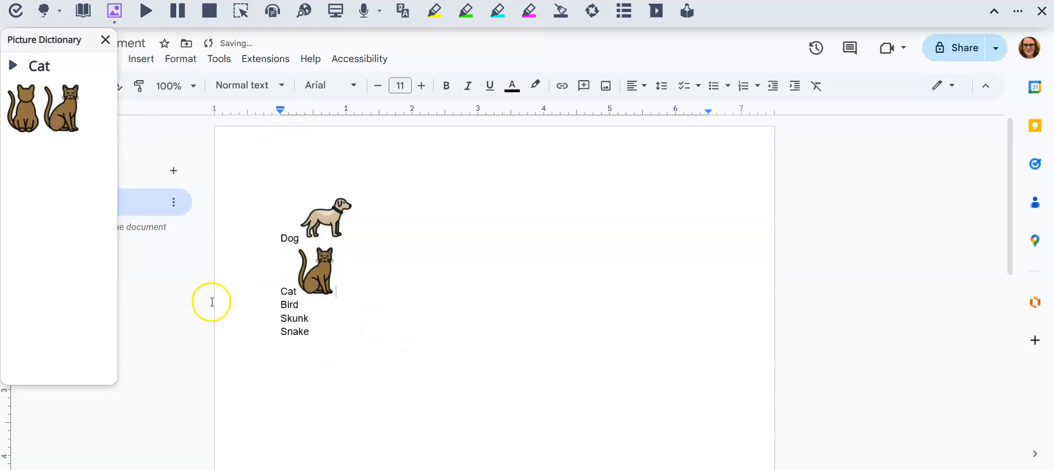
Close the Picture Dictionary and delete the cat and dog images from the word list.
{"action": "left_click", "coordinate": [310, 332]}
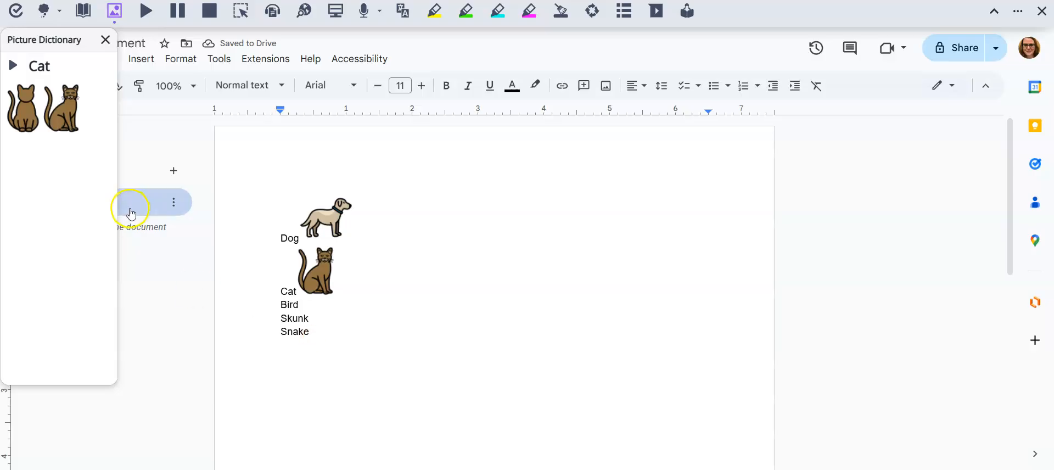
{"action": "left_click", "coordinate": [104, 39]}
{"action": "left_click", "coordinate": [323, 276]}
{"action": "key", "text": "Delete"}
{"action": "left_click", "coordinate": [318, 215]}
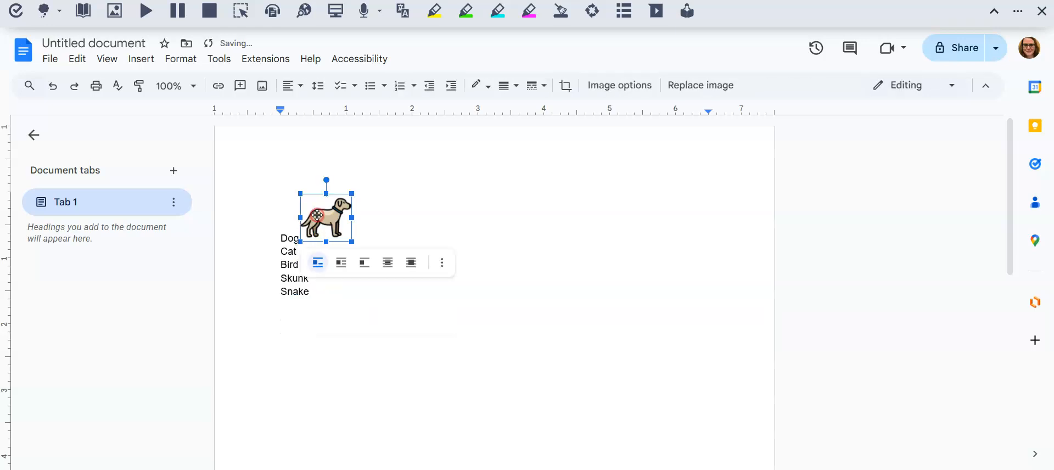
{"action": "key", "text": "Delete"}
Highlight all five animal words in yellow.
{"action": "left_click", "coordinate": [328, 250]}
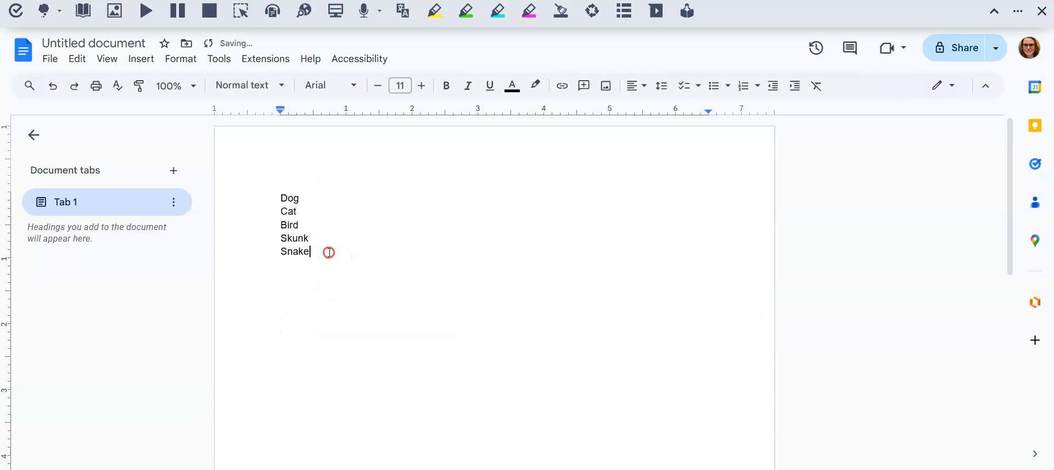
{"action": "left_click", "coordinate": [329, 253]}
{"action": "left_click_drag", "start_coordinate": [329, 253], "coordinate": [277, 195]}
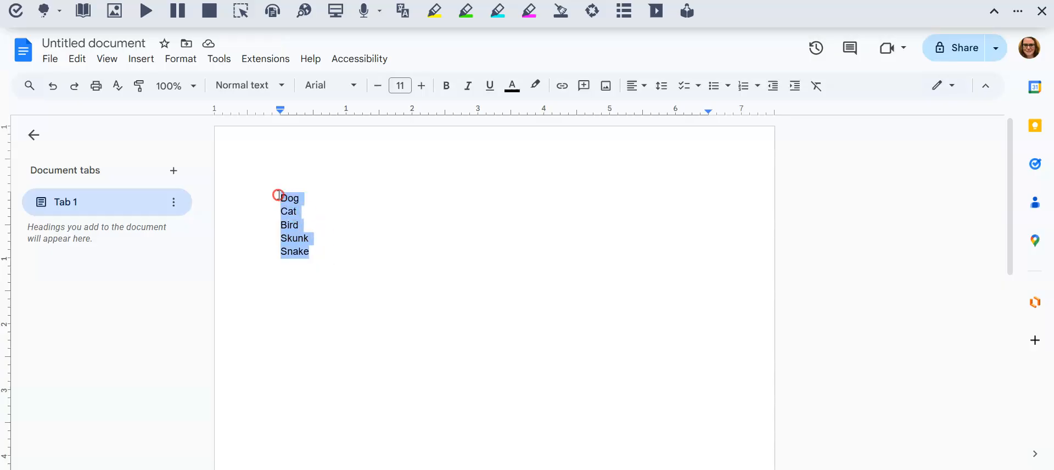
{"action": "left_click", "coordinate": [435, 11]}
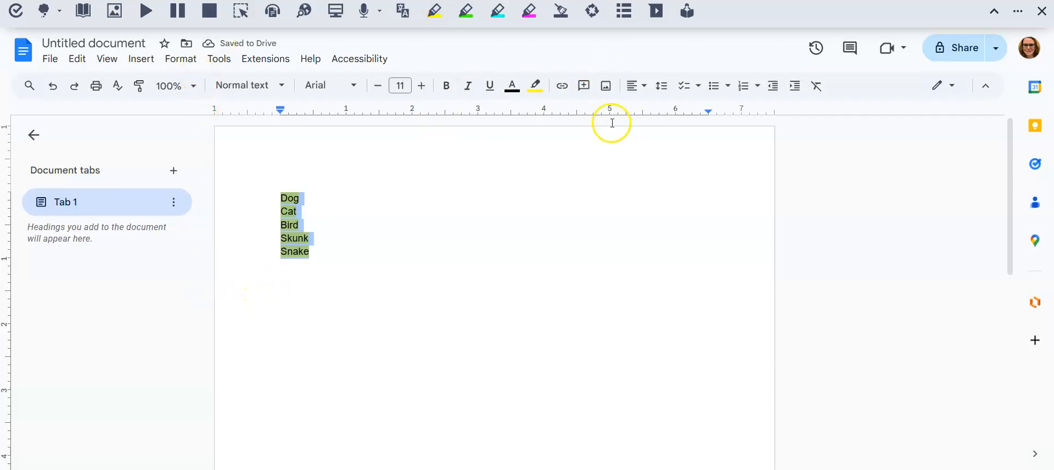
Try to create a vocabulary list from the yellow words with all four highlight colors collected.
{"action": "left_click", "coordinate": [623, 17]}
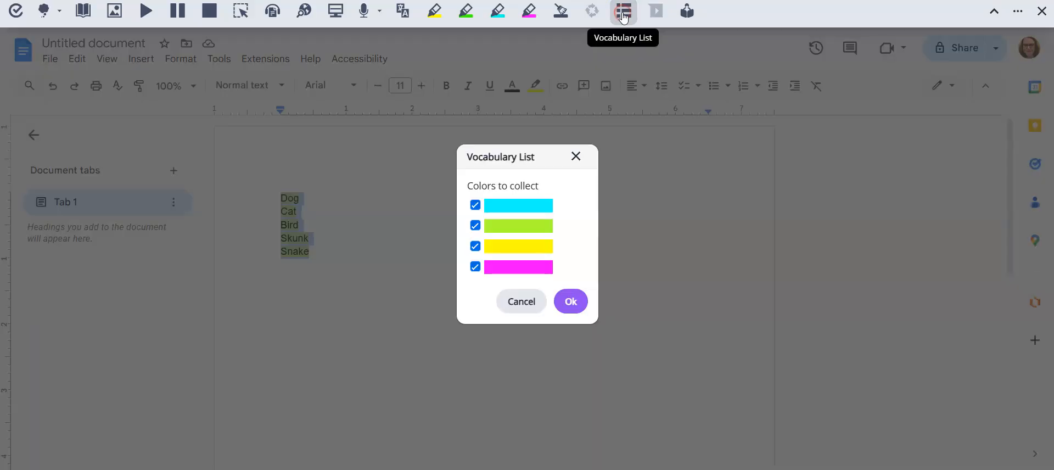
{"action": "left_click", "coordinate": [570, 302]}
{"action": "left_click", "coordinate": [695, 125]}
Clear the highlighting from all five animal words.
{"action": "left_click", "coordinate": [314, 248]}
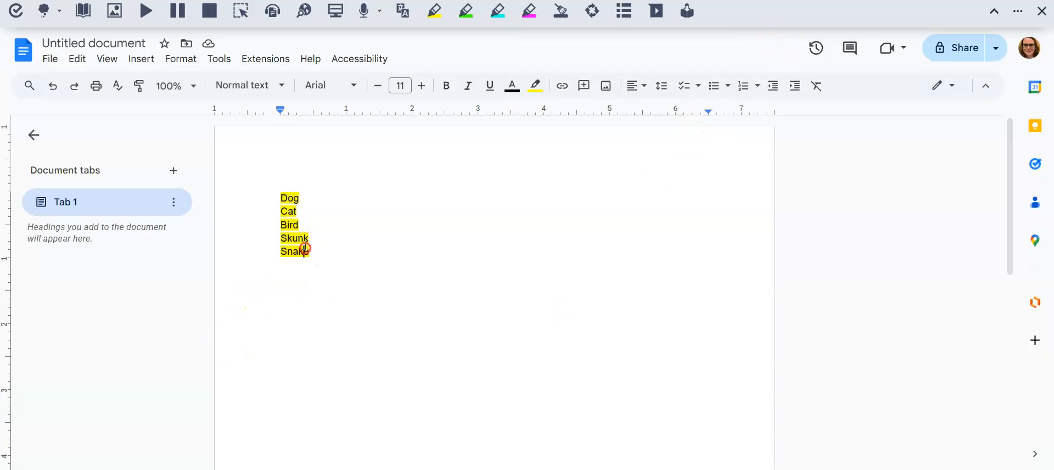
{"action": "left_click_drag", "start_coordinate": [317, 248], "coordinate": [259, 184]}
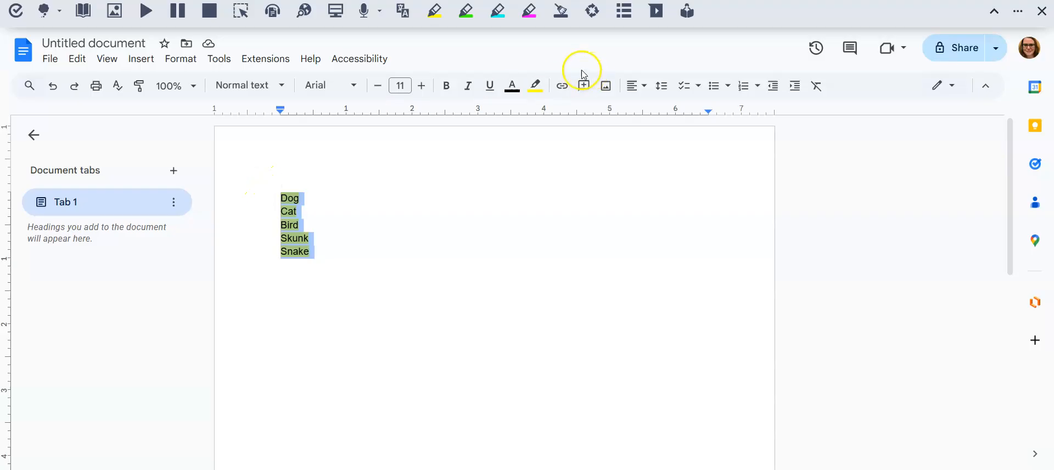
{"action": "left_click", "coordinate": [560, 10]}
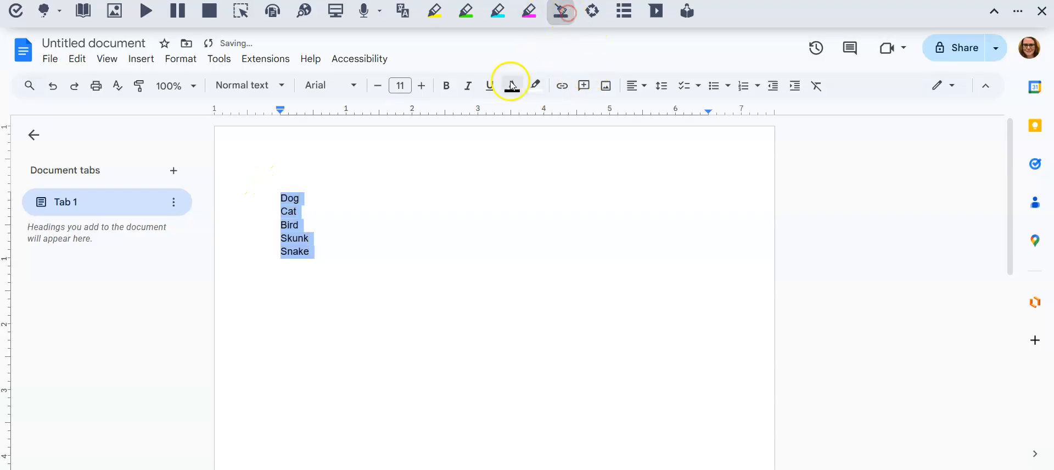
{"action": "left_click", "coordinate": [374, 265]}
Highlight the word Dog in yellow and the word Cat in green.
{"action": "left_click_drag", "start_coordinate": [301, 198], "coordinate": [276, 214]}
{"action": "left_click", "coordinate": [434, 11]}
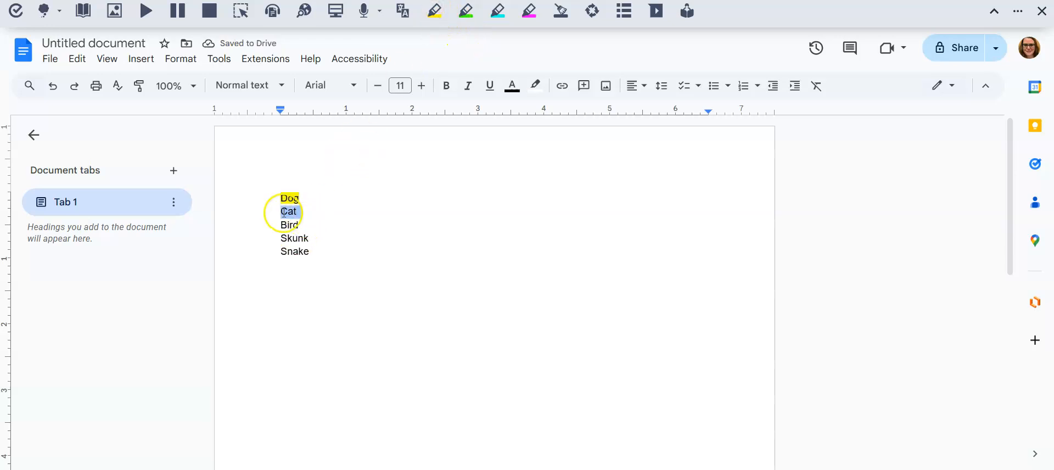
{"action": "left_click", "coordinate": [465, 11]}
Highlight the word Bird in blue and the word Skunk in magenta.
{"action": "left_click", "coordinate": [303, 227]}
{"action": "left_click_drag", "start_coordinate": [303, 227], "coordinate": [280, 226]}
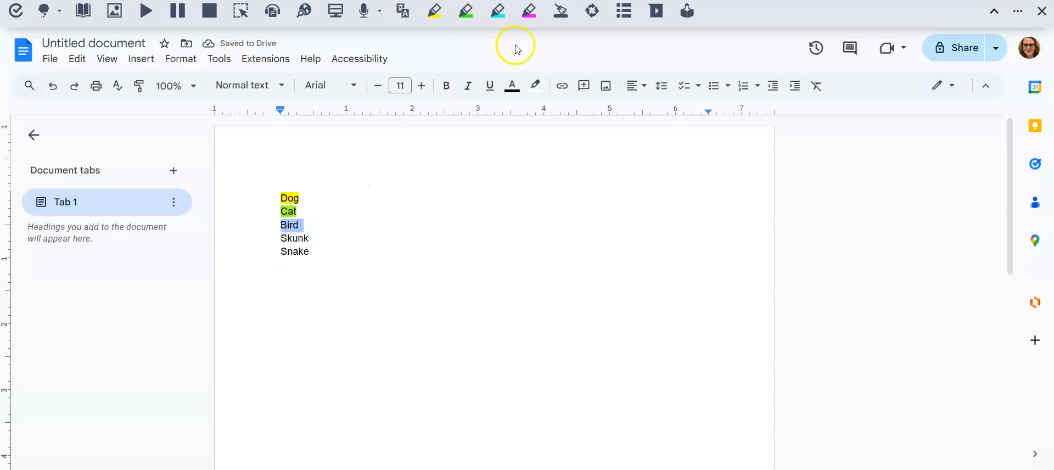
{"action": "left_click", "coordinate": [499, 12]}
{"action": "left_click", "coordinate": [321, 242]}
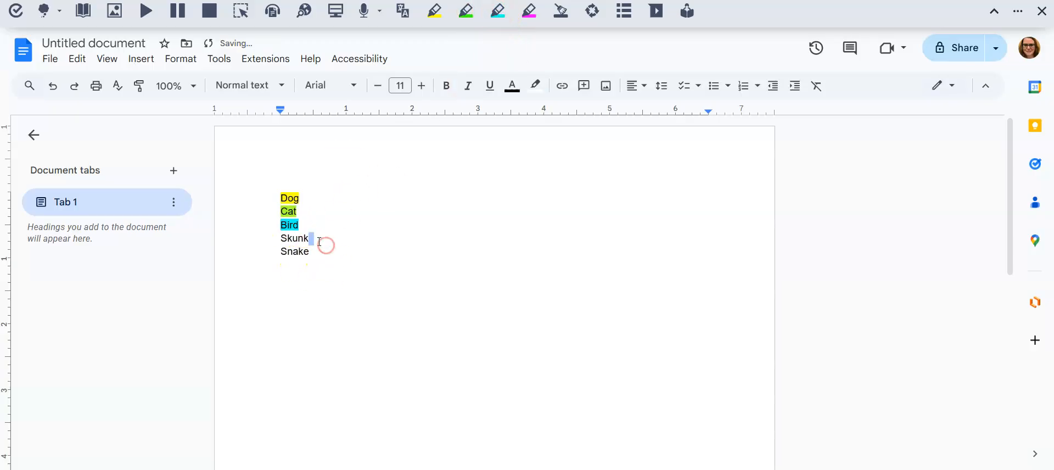
{"action": "left_click_drag", "start_coordinate": [317, 242], "coordinate": [276, 244]}
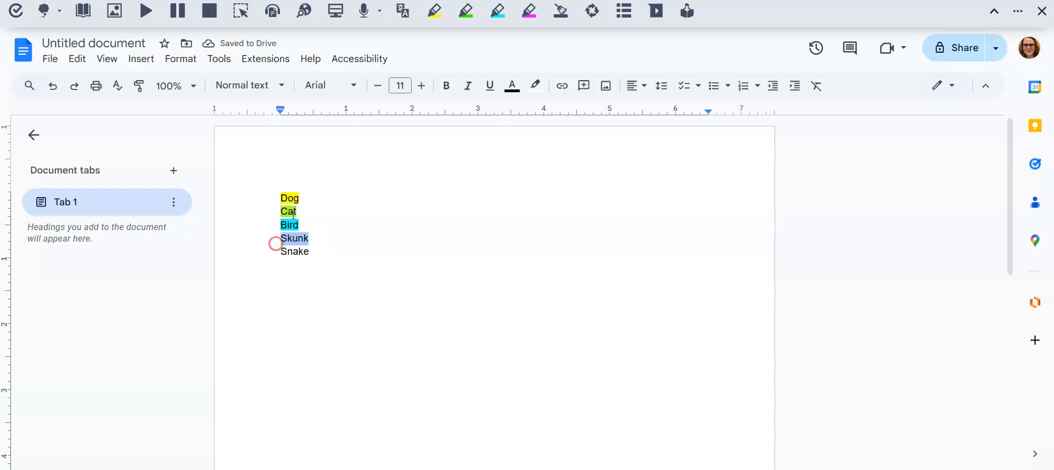
{"action": "left_click", "coordinate": [522, 12]}
Highlight the word Snake in yellow.
{"action": "left_click", "coordinate": [318, 254]}
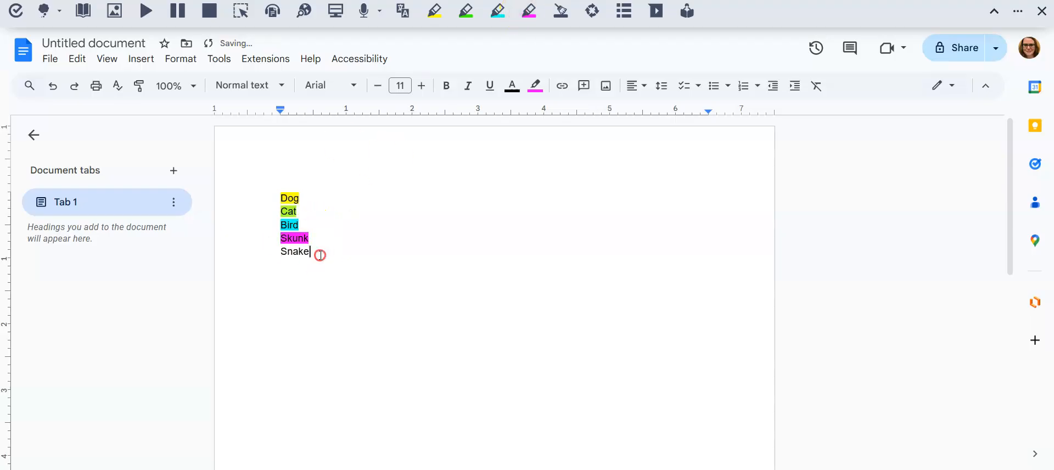
{"action": "left_click_drag", "start_coordinate": [321, 255], "coordinate": [279, 253]}
{"action": "left_click", "coordinate": [436, 14]}
Generate a vocabulary list from the highlighted words, collecting the blue, green, yellow and magenta colors.
{"action": "left_click", "coordinate": [623, 11]}
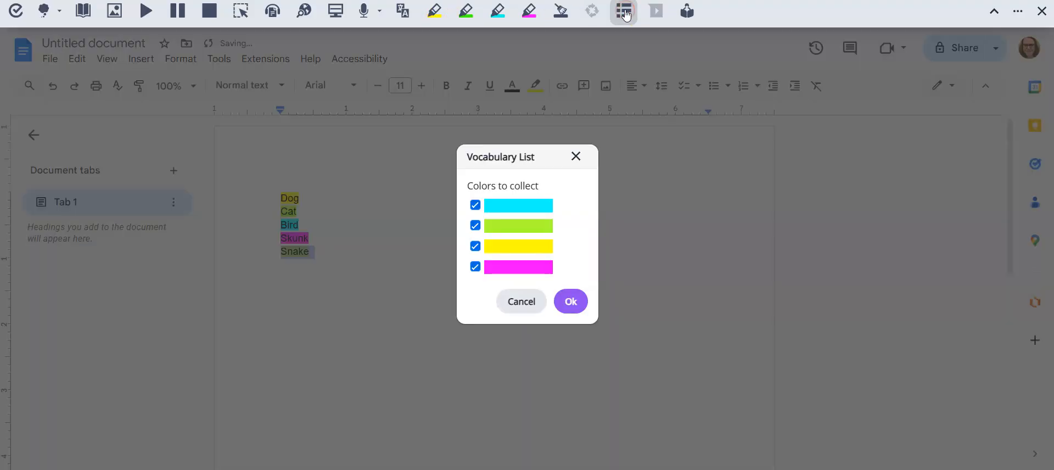
{"action": "left_click", "coordinate": [571, 311]}
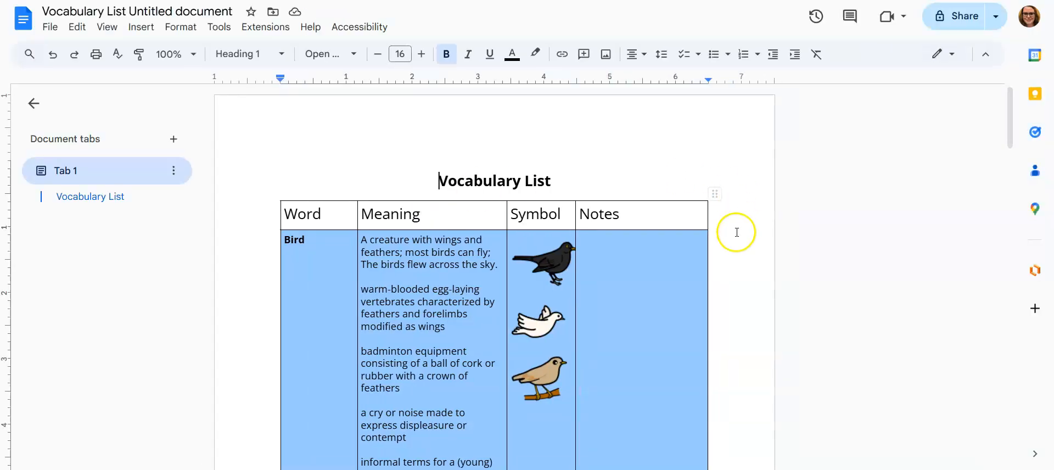
{"action": "scroll", "coordinate": [725, 236], "scroll_direction": "down", "scroll_amount": 2}
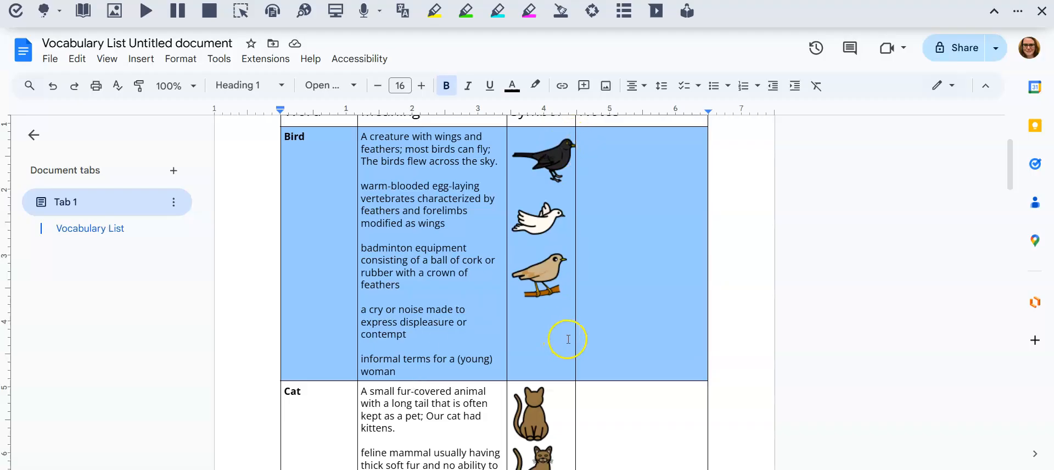
Delete the last three meanings of Bird, from the badminton equipment definition onward, in the Meaning column.
{"action": "scroll", "coordinate": [568, 338], "scroll_direction": "up", "scroll_amount": 3}
{"action": "scroll", "coordinate": [568, 339], "scroll_direction": "down", "scroll_amount": 3}
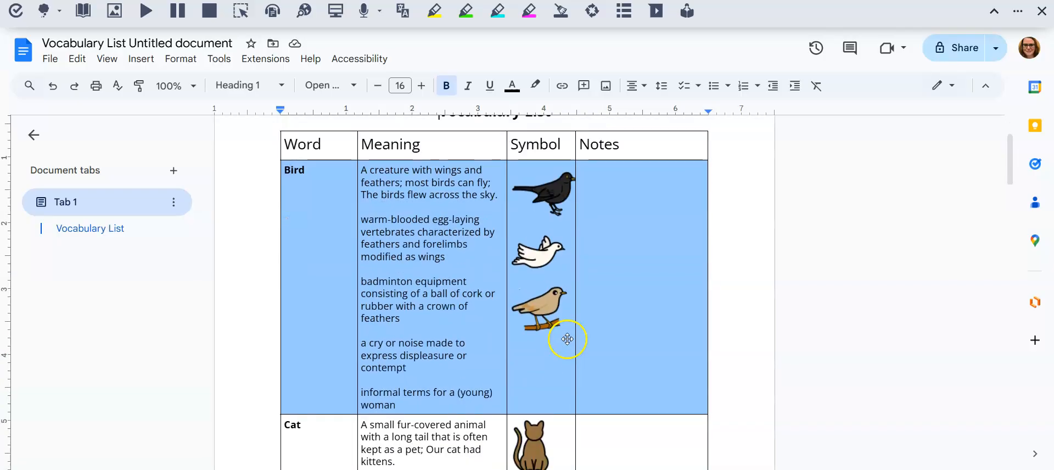
{"action": "left_click_drag", "start_coordinate": [399, 405], "coordinate": [367, 282]}
{"action": "key", "text": "BackSpace"}
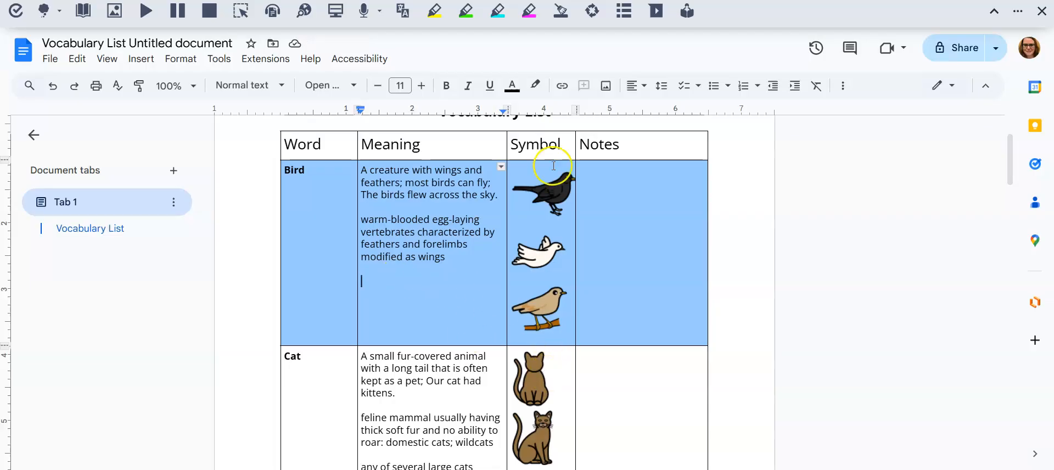
Review the meanings and symbols of the remaining words through to Snake, and return to the beginning of the vocabulary list.
{"action": "scroll", "coordinate": [514, 362], "scroll_direction": "down", "scroll_amount": 3}
{"action": "scroll", "coordinate": [516, 361], "scroll_direction": "up", "scroll_amount": 3}
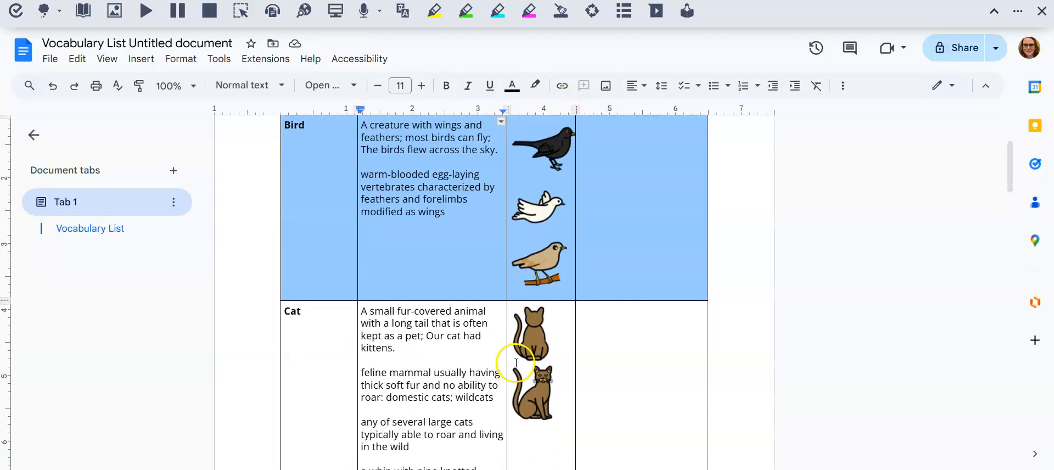
{"action": "scroll", "coordinate": [515, 362], "scroll_direction": "down", "scroll_amount": 5}
{"action": "scroll", "coordinate": [516, 362], "scroll_direction": "down", "scroll_amount": 15}
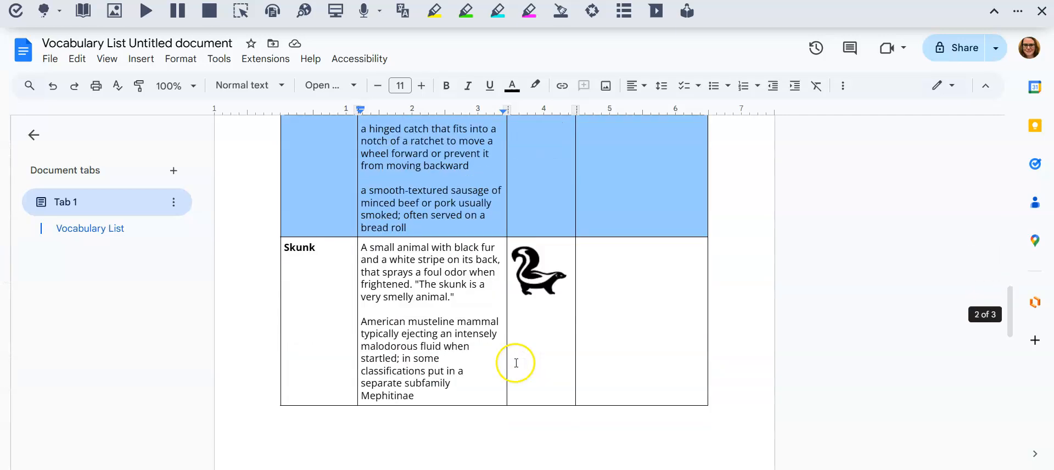
{"action": "scroll", "coordinate": [516, 362], "scroll_direction": "up", "scroll_amount": 3}
{"action": "scroll", "coordinate": [516, 362], "scroll_direction": "up", "scroll_amount": 2}
{"action": "scroll", "coordinate": [516, 362], "scroll_direction": "down", "scroll_amount": 12}
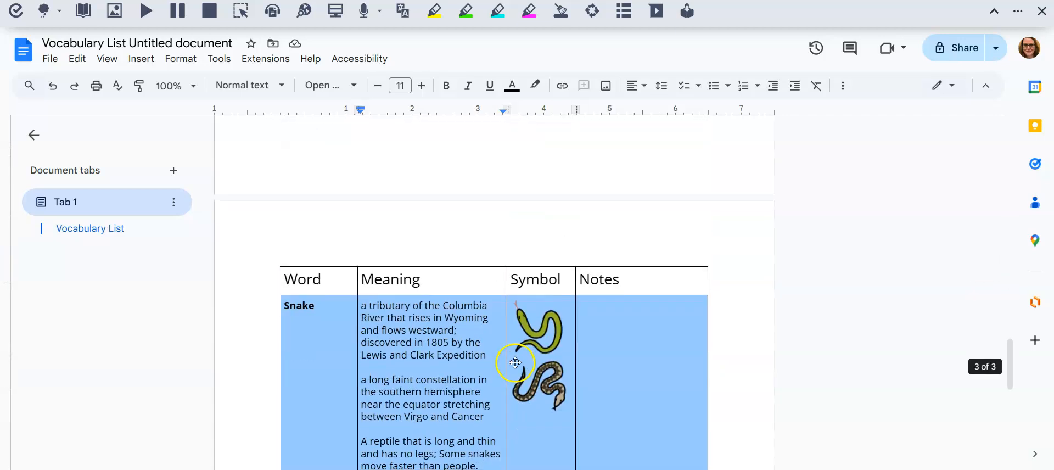
{"action": "scroll", "coordinate": [515, 362], "scroll_direction": "up", "scroll_amount": 15}
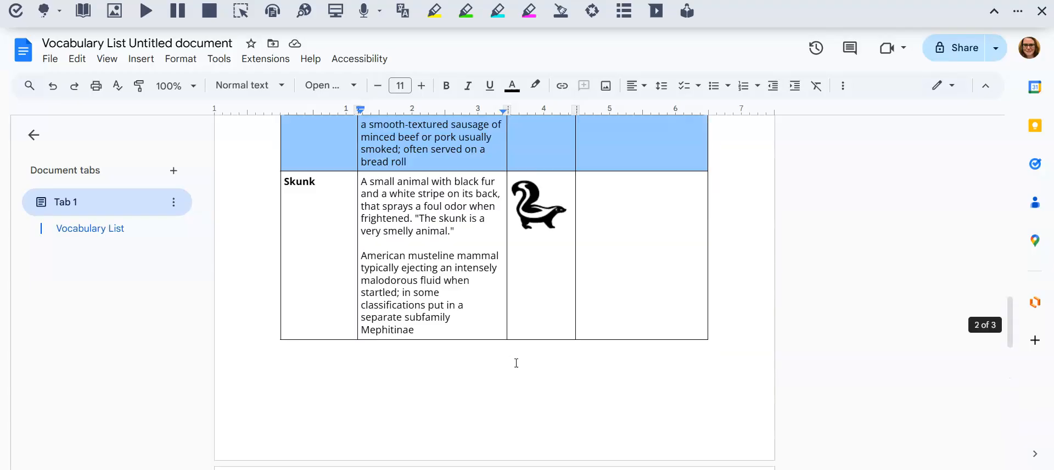
{"action": "scroll", "coordinate": [515, 362], "scroll_direction": "up", "scroll_amount": 4}
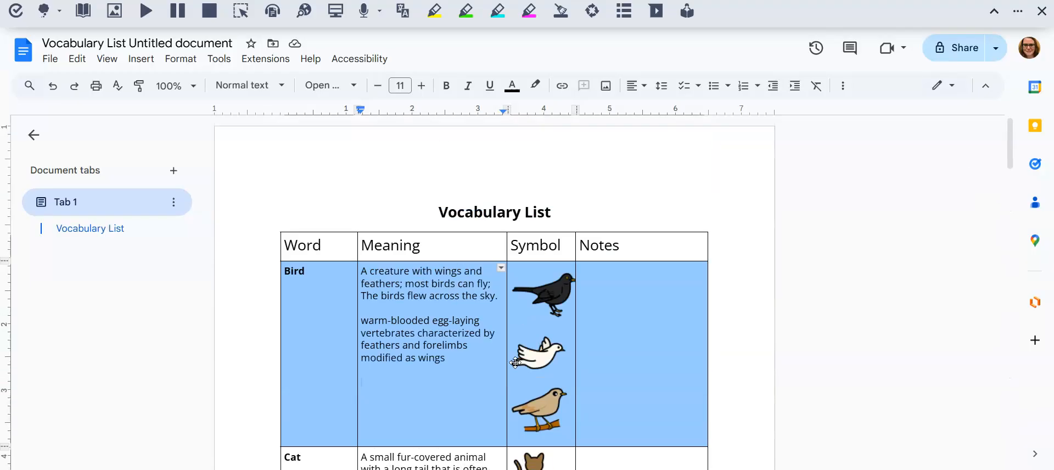
Replace the heading of the vocabulary table's last column with Sentence.
{"action": "left_click", "coordinate": [645, 240]}
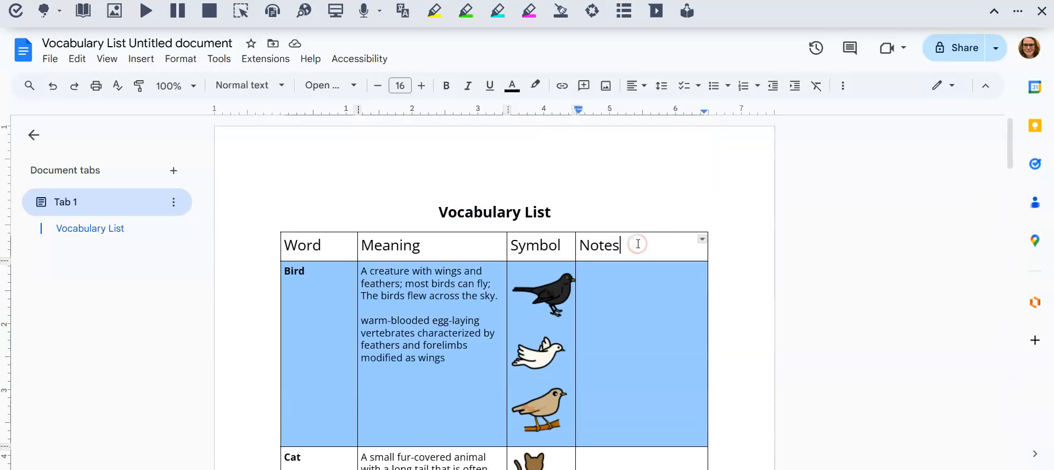
{"action": "left_click_drag", "start_coordinate": [666, 240], "coordinate": [585, 246]}
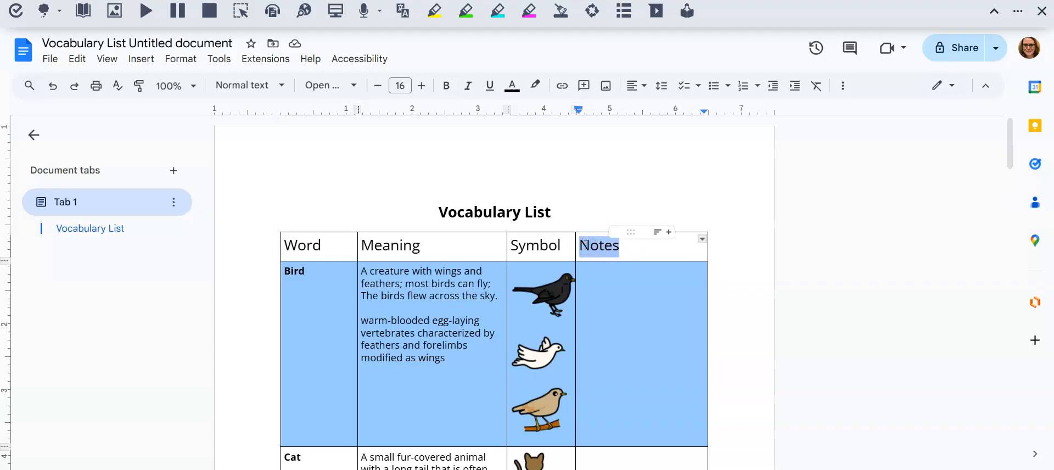
{"action": "type", "text": "Sentence"}
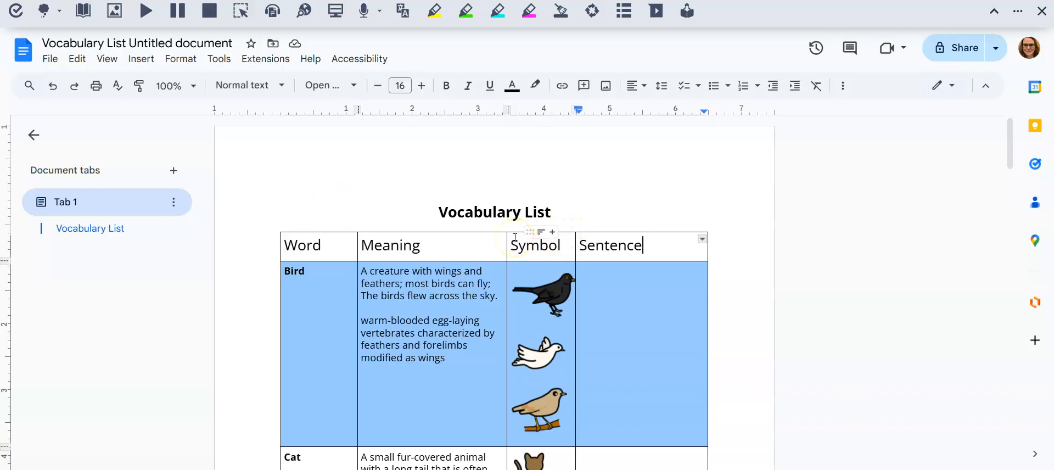
Move the brown perched bird symbol from the Bird row into the Cat row's Symbol cell and delete the second cat symbol there.
{"action": "scroll", "coordinate": [514, 237], "scroll_direction": "down", "scroll_amount": 7}
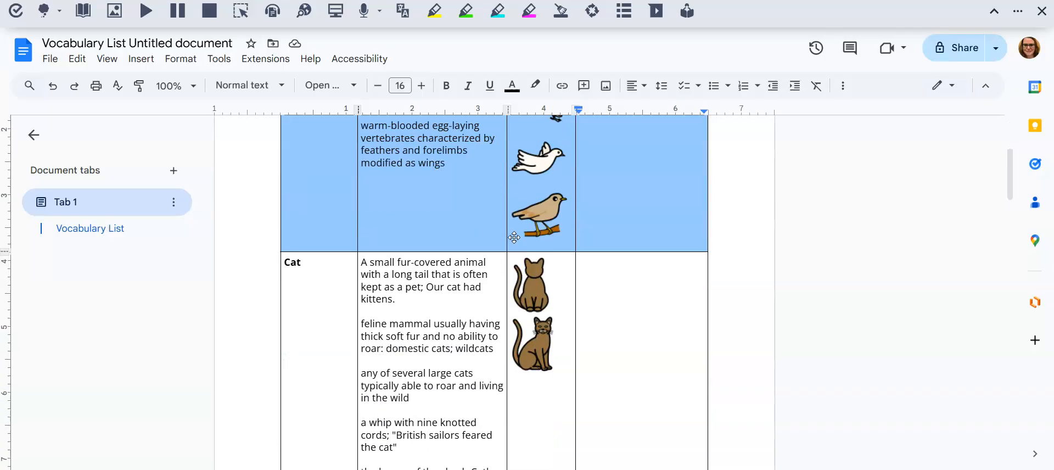
{"action": "scroll", "coordinate": [514, 237], "scroll_direction": "up", "scroll_amount": 2}
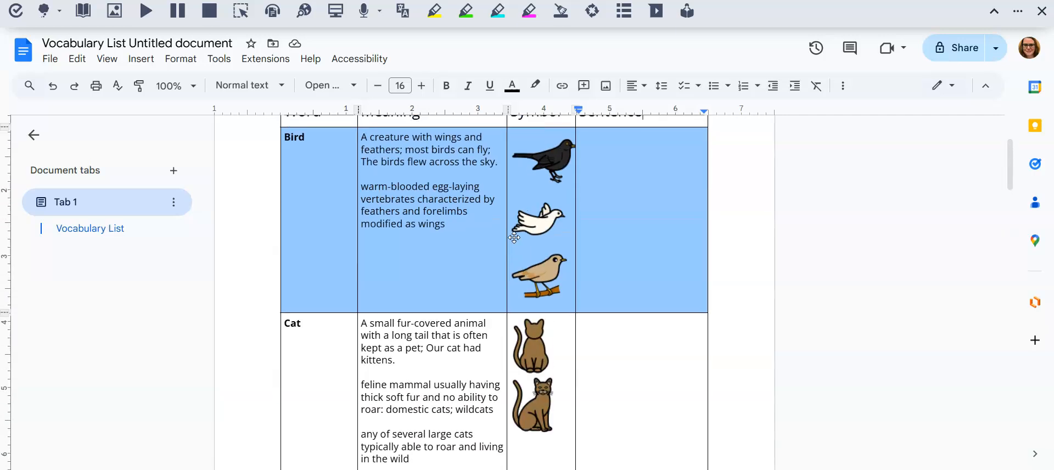
{"action": "left_click_drag", "start_coordinate": [541, 271], "coordinate": [537, 455]}
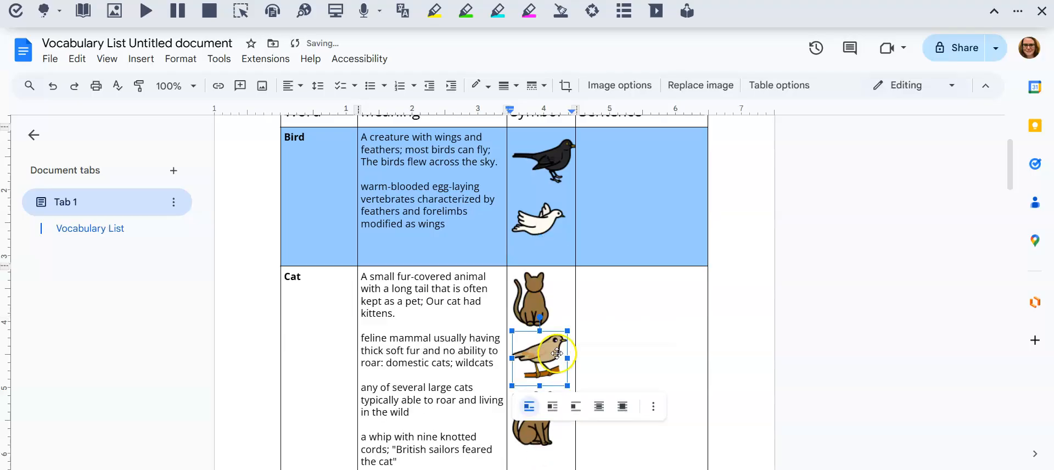
{"action": "left_click", "coordinate": [537, 435]}
{"action": "key", "text": "Delete"}
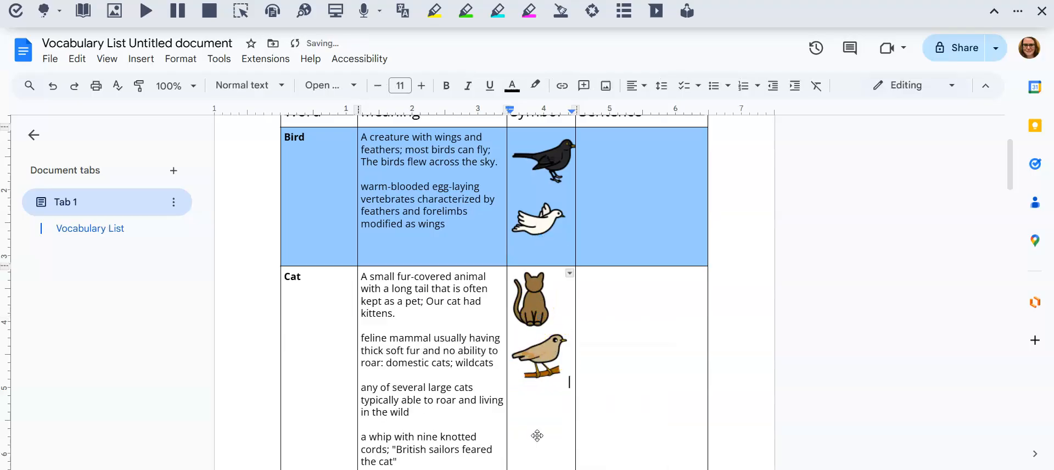